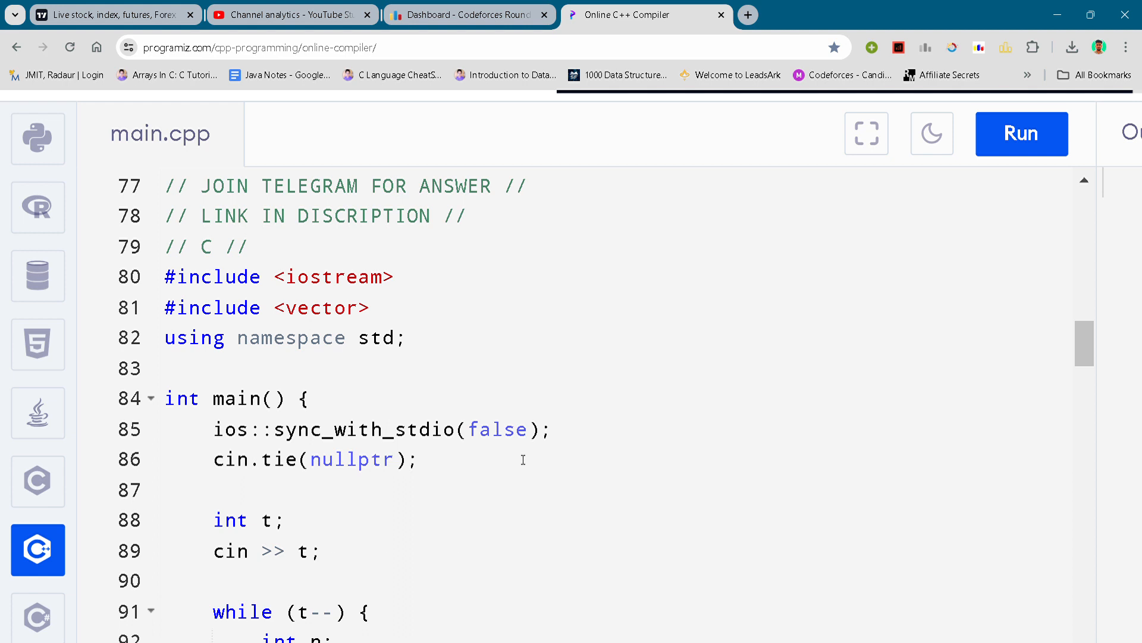
- Highlight the stream synchronisation, cin.tie and the line reading t test cases
{"action": "left_click", "coordinate": [300, 428]}
{"action": "scroll", "coordinate": [302, 429], "scroll_direction": "down", "scroll_amount": 1}
{"action": "scroll", "coordinate": [308, 420], "scroll_direction": "down", "scroll_amount": 1}
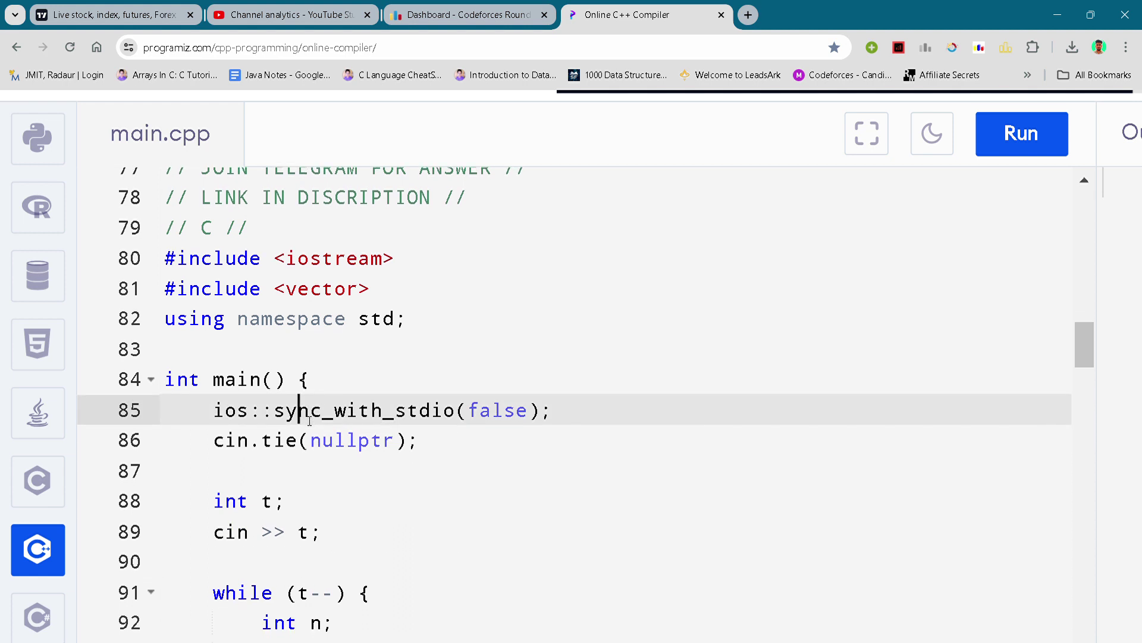
{"action": "left_click", "coordinate": [473, 436]}
{"action": "scroll", "coordinate": [473, 435], "scroll_direction": "down", "scroll_amount": 1}
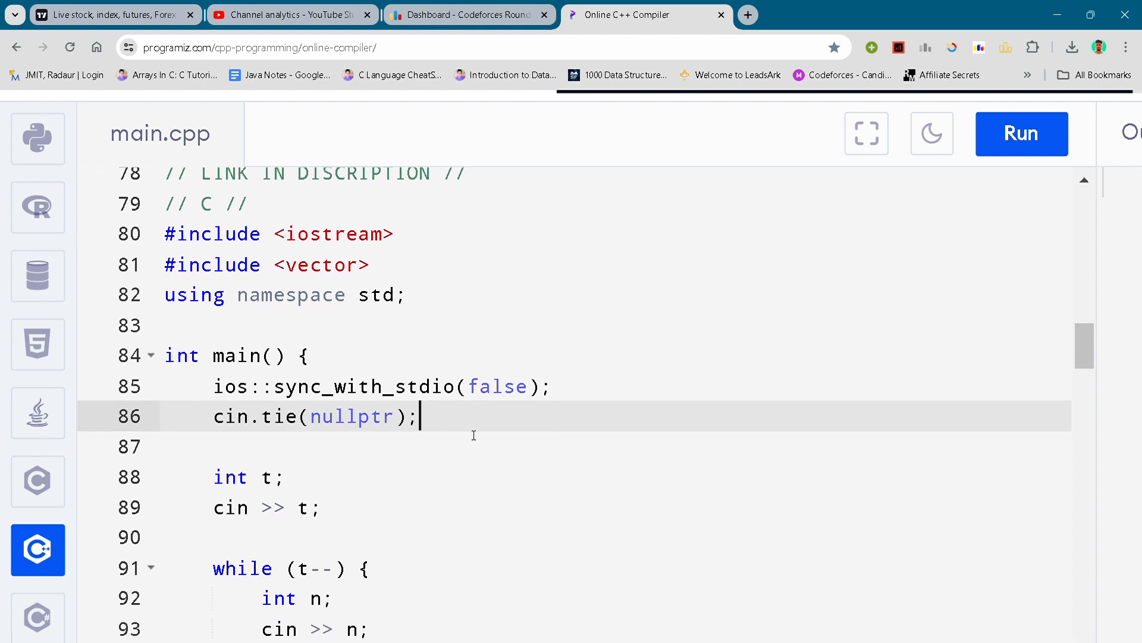
{"action": "left_click", "coordinate": [416, 448]}
{"action": "scroll", "coordinate": [416, 448], "scroll_direction": "down", "scroll_amount": 1}
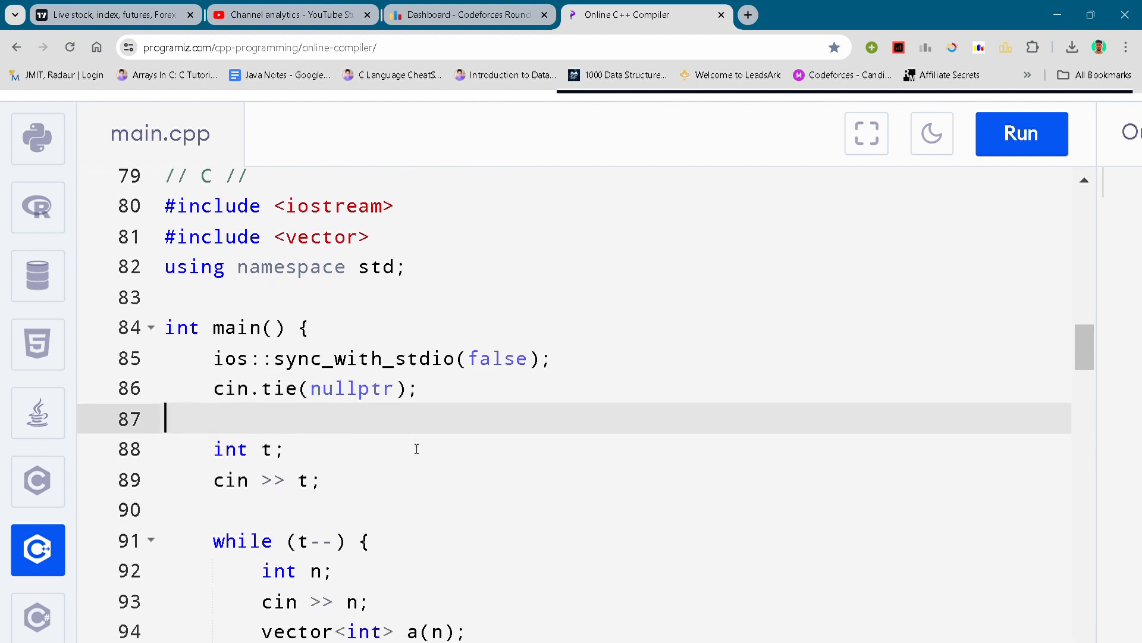
{"action": "scroll", "coordinate": [416, 448], "scroll_direction": "down", "scroll_amount": 1}
{"action": "scroll", "coordinate": [416, 448], "scroll_direction": "down", "scroll_amount": 1}
{"action": "left_click", "coordinate": [416, 449]}
{"action": "scroll", "coordinate": [416, 448], "scroll_direction": "down", "scroll_amount": 1}
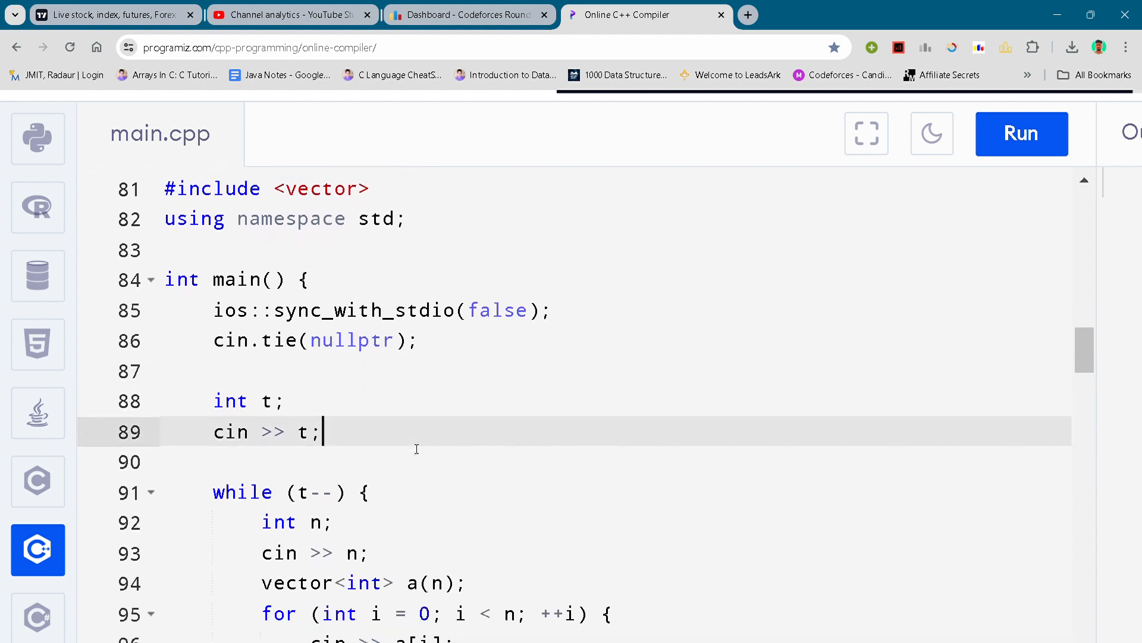
{"action": "left_click", "coordinate": [369, 463]}
{"action": "scroll", "coordinate": [369, 462], "scroll_direction": "down", "scroll_amount": 1}
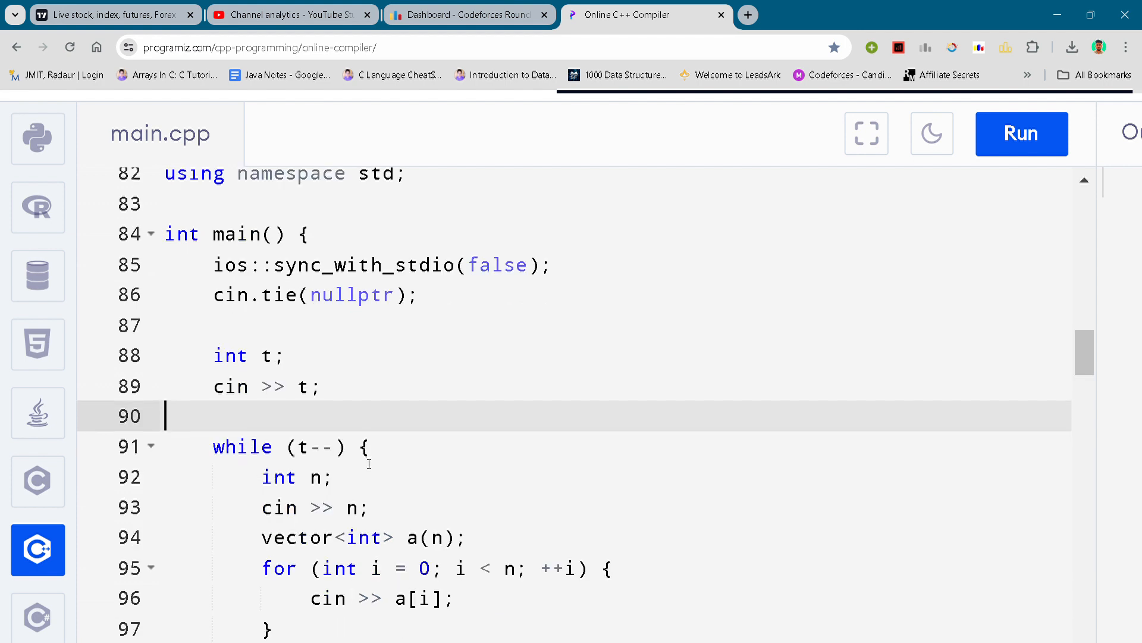
- Highlight the while loop reading n, the vector declaration and the element-reading loop
{"action": "left_click", "coordinate": [429, 465]}
{"action": "scroll", "coordinate": [428, 465], "scroll_direction": "down", "scroll_amount": 1}
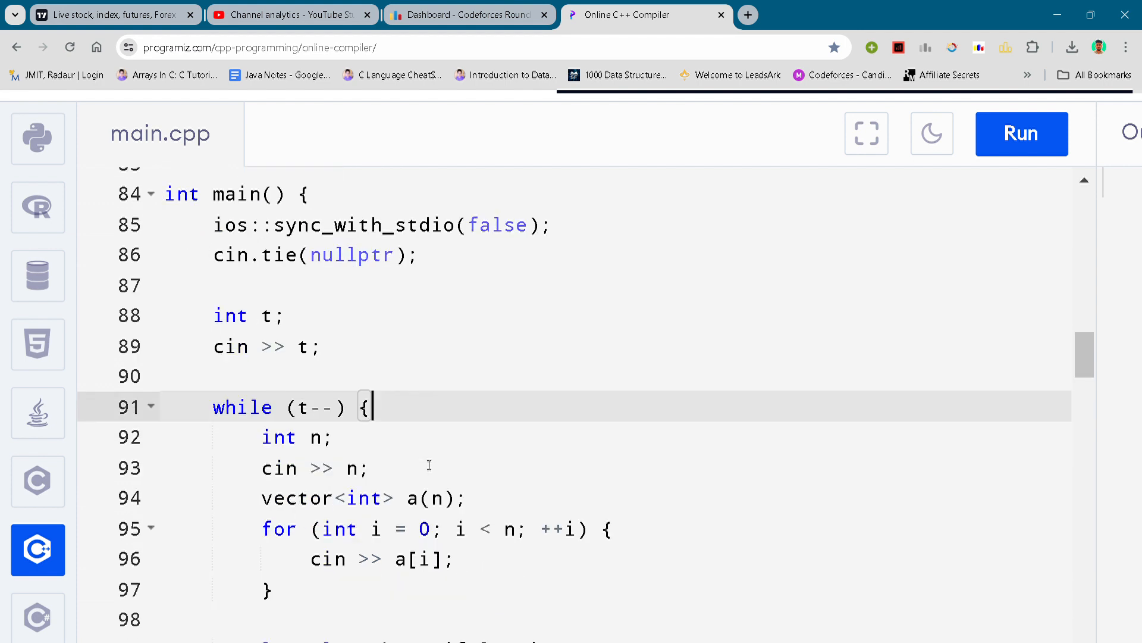
{"action": "left_click", "coordinate": [429, 466]}
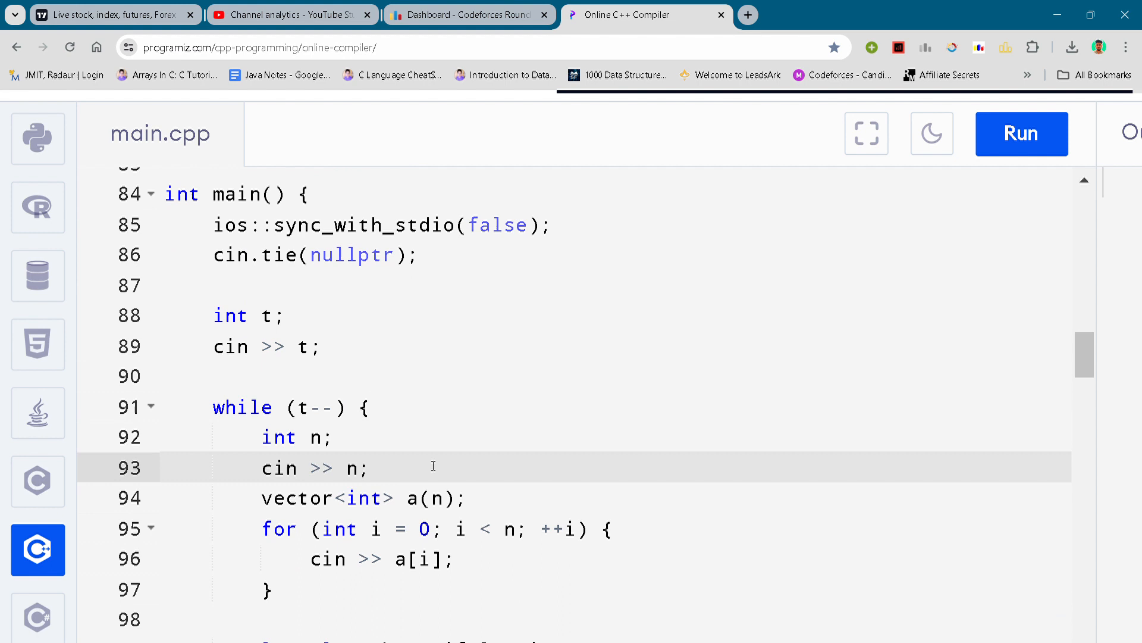
{"action": "left_click", "coordinate": [495, 502]}
{"action": "scroll", "coordinate": [493, 502], "scroll_direction": "down", "scroll_amount": 1}
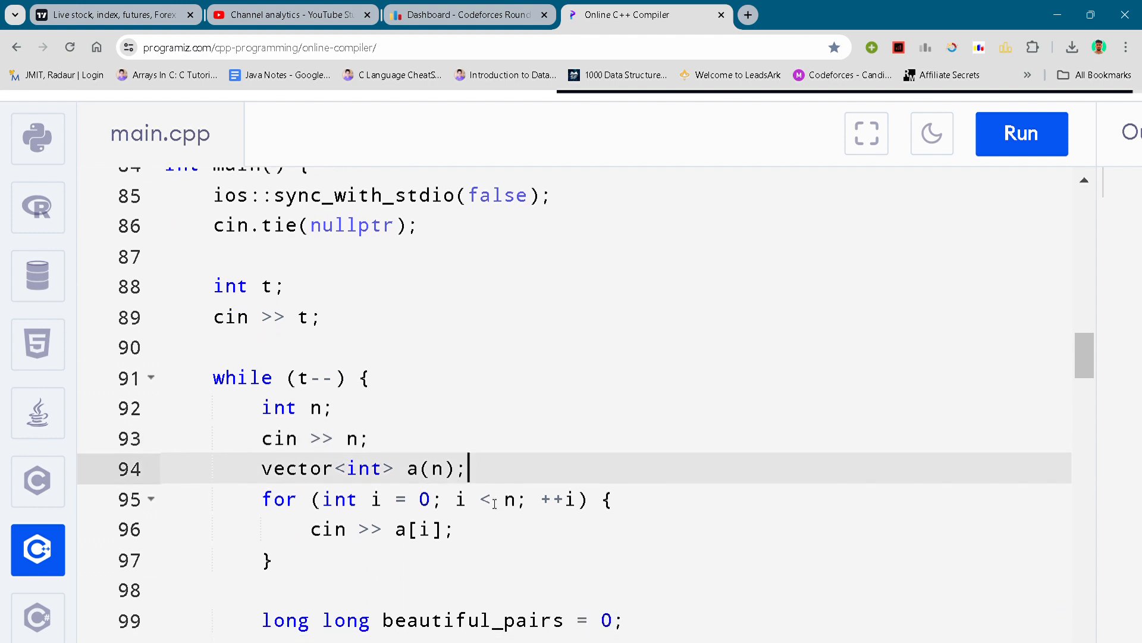
{"action": "left_click", "coordinate": [702, 528]}
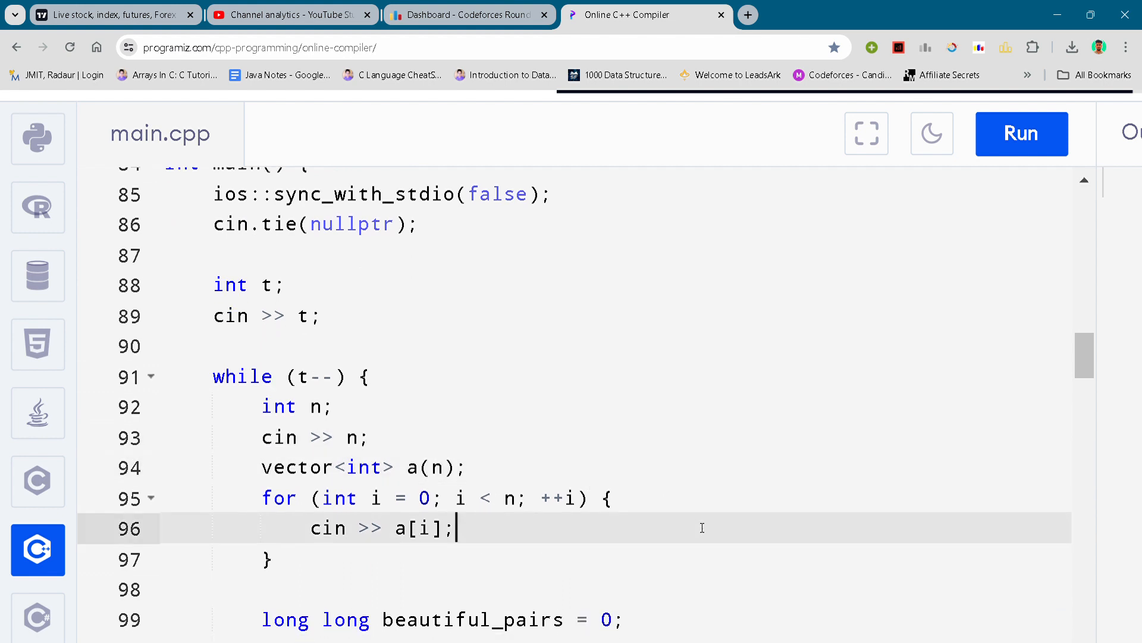
{"action": "scroll", "coordinate": [702, 528], "scroll_direction": "down", "scroll_amount": 1}
{"action": "left_click", "coordinate": [491, 519]}
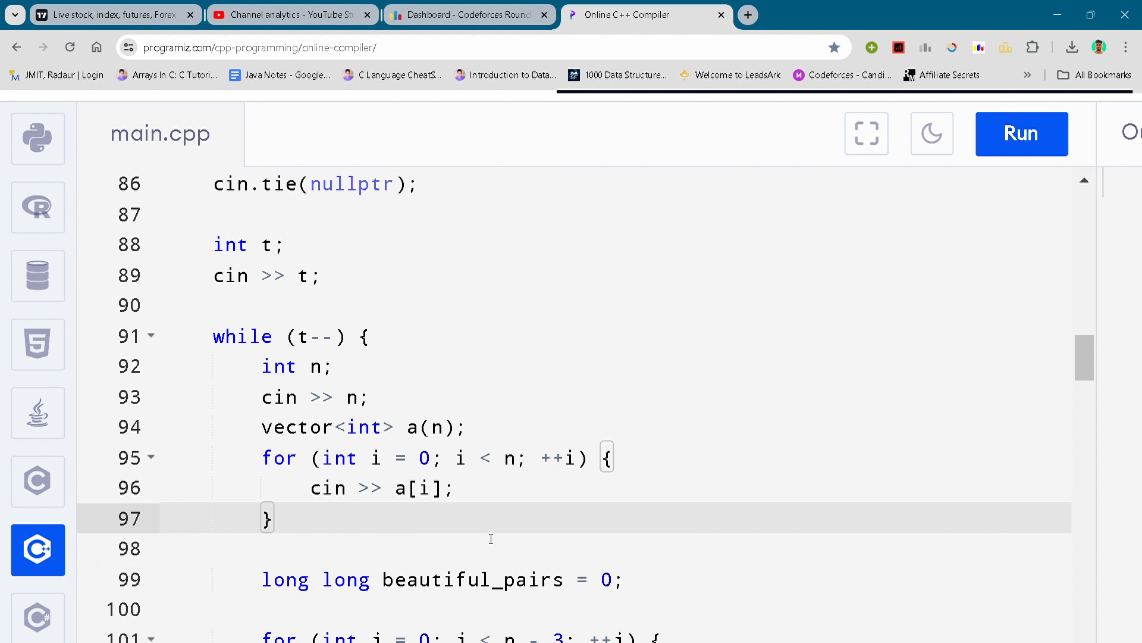
{"action": "scroll", "coordinate": [490, 539], "scroll_direction": "down", "scroll_amount": 1}
- Highlight the beautiful_pairs counter and the diff_count initialisation in the counting loop
{"action": "left_click", "coordinate": [457, 534]}
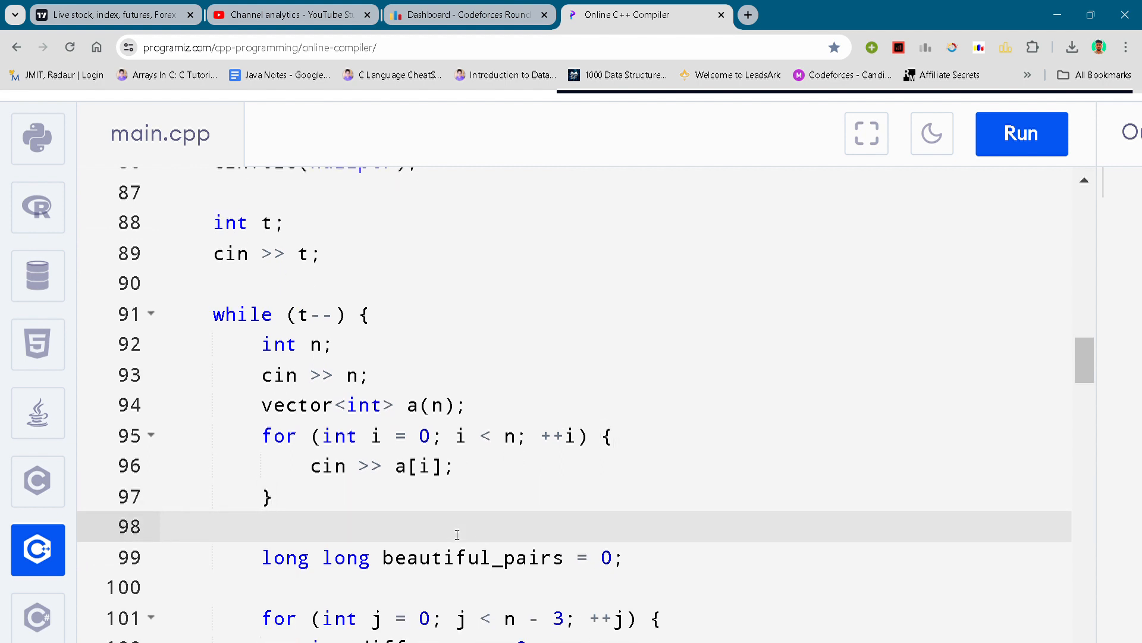
{"action": "scroll", "coordinate": [457, 535], "scroll_direction": "down", "scroll_amount": 1}
{"action": "left_click", "coordinate": [397, 546]}
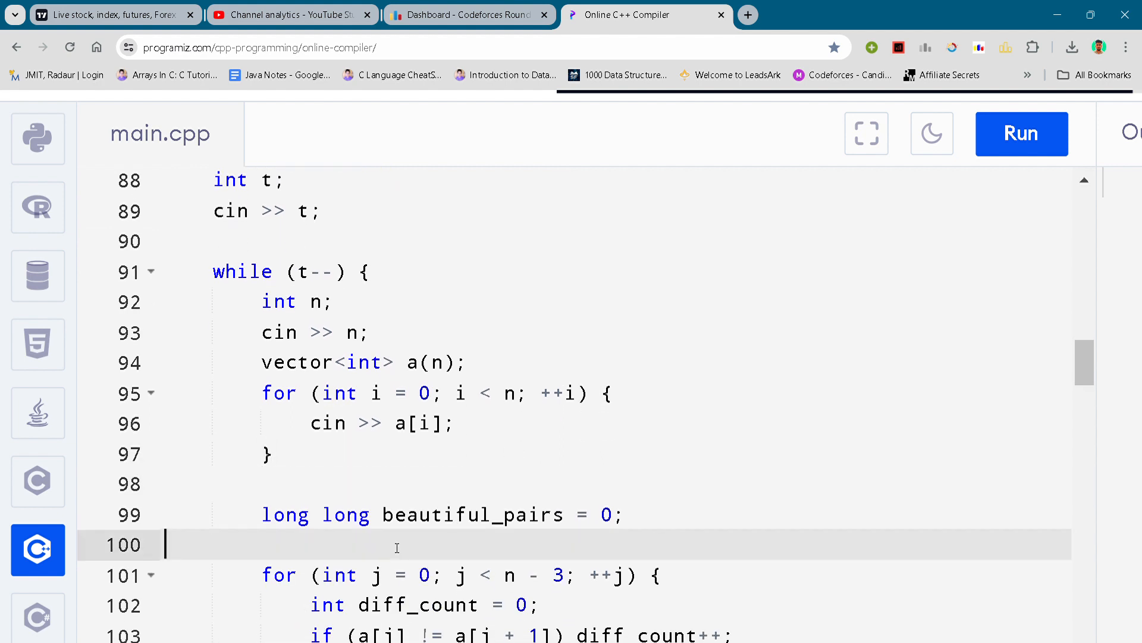
{"action": "scroll", "coordinate": [397, 546], "scroll_direction": "down", "scroll_amount": 1}
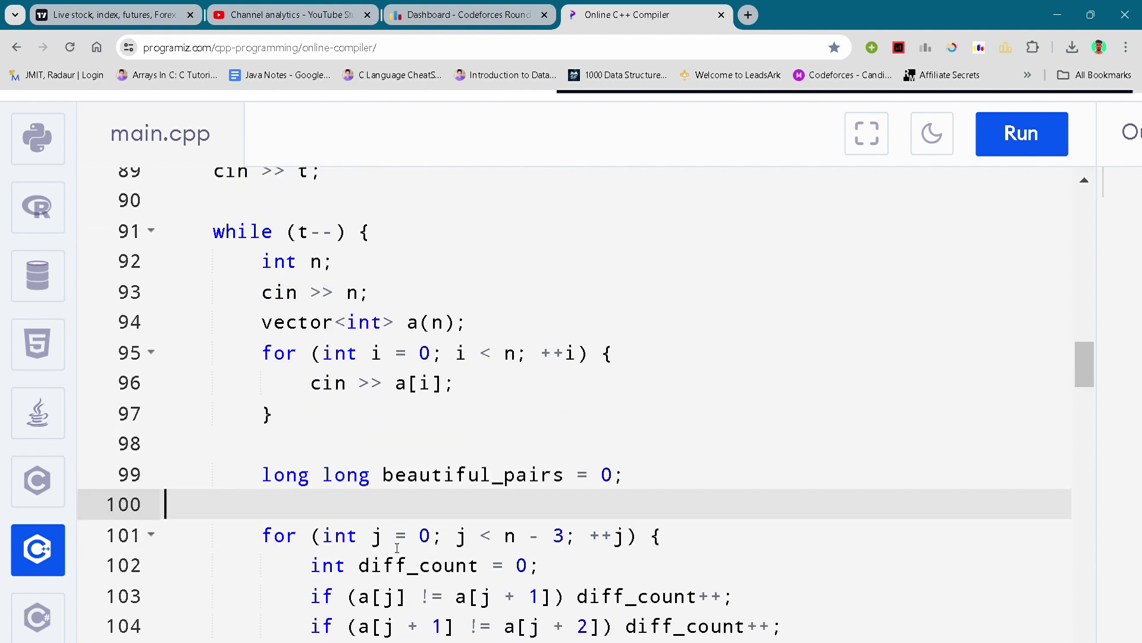
{"action": "left_click", "coordinate": [572, 551]}
{"action": "scroll", "coordinate": [572, 551], "scroll_direction": "down", "scroll_amount": 1}
- Highlight the neighbour comparison, the diff_count check and the line printing beautiful_pairs
{"action": "left_click", "coordinate": [571, 536]}
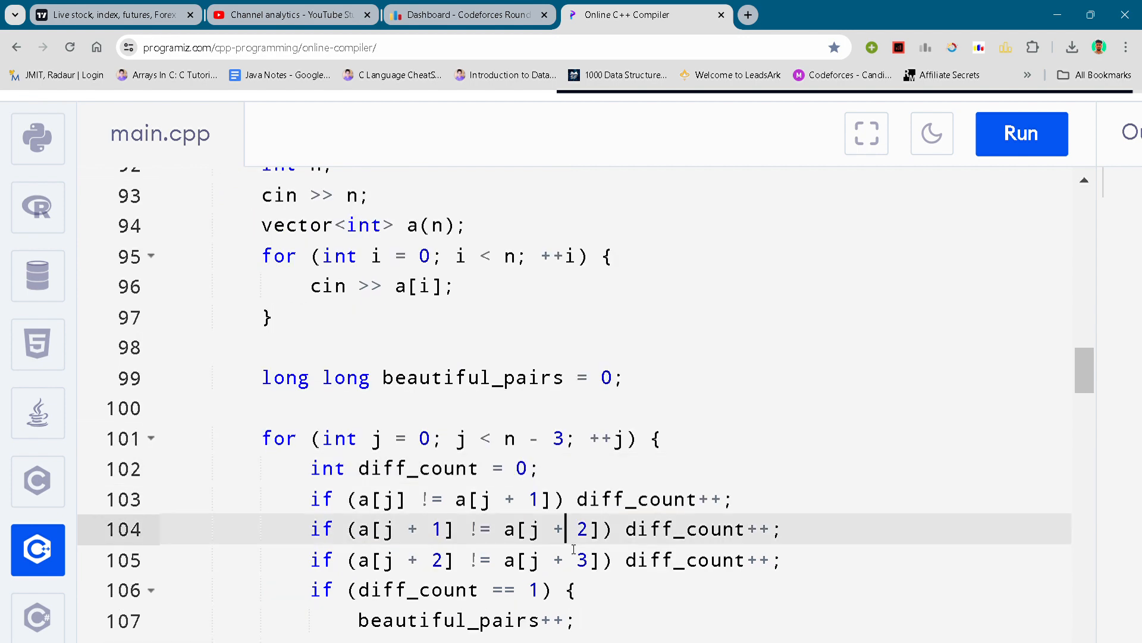
{"action": "scroll", "coordinate": [571, 552], "scroll_direction": "down", "scroll_amount": 1}
{"action": "scroll", "coordinate": [572, 551], "scroll_direction": "down", "scroll_amount": 1}
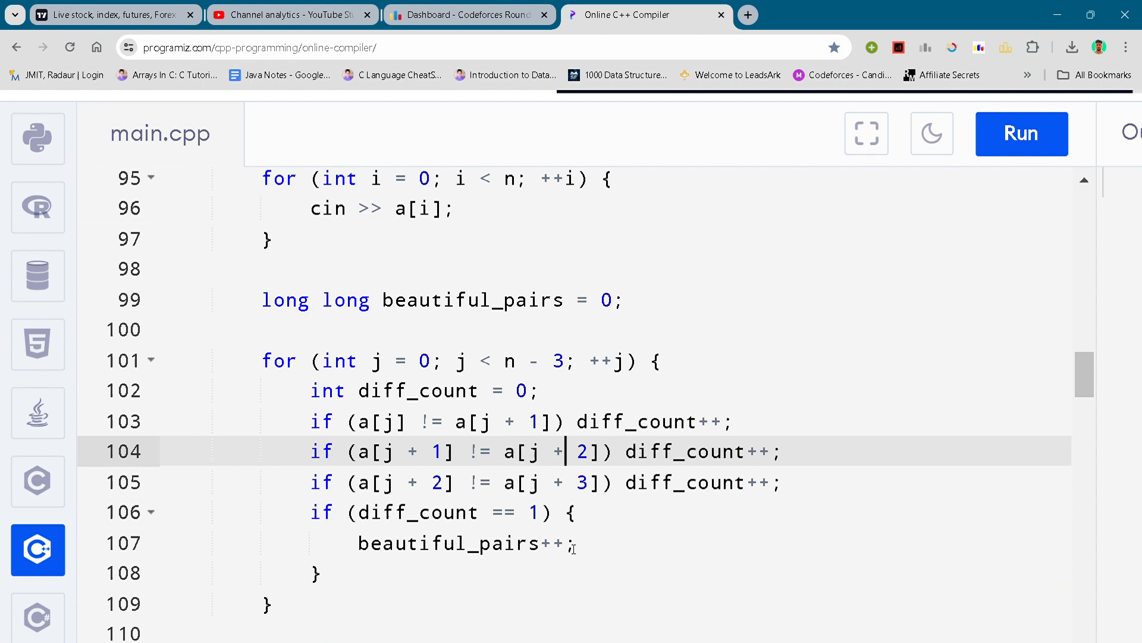
{"action": "scroll", "coordinate": [572, 552], "scroll_direction": "down", "scroll_amount": 1}
{"action": "left_click", "coordinate": [572, 543]}
{"action": "scroll", "coordinate": [572, 549], "scroll_direction": "down", "scroll_amount": 1}
{"action": "scroll", "coordinate": [572, 549], "scroll_direction": "down", "scroll_amount": 1}
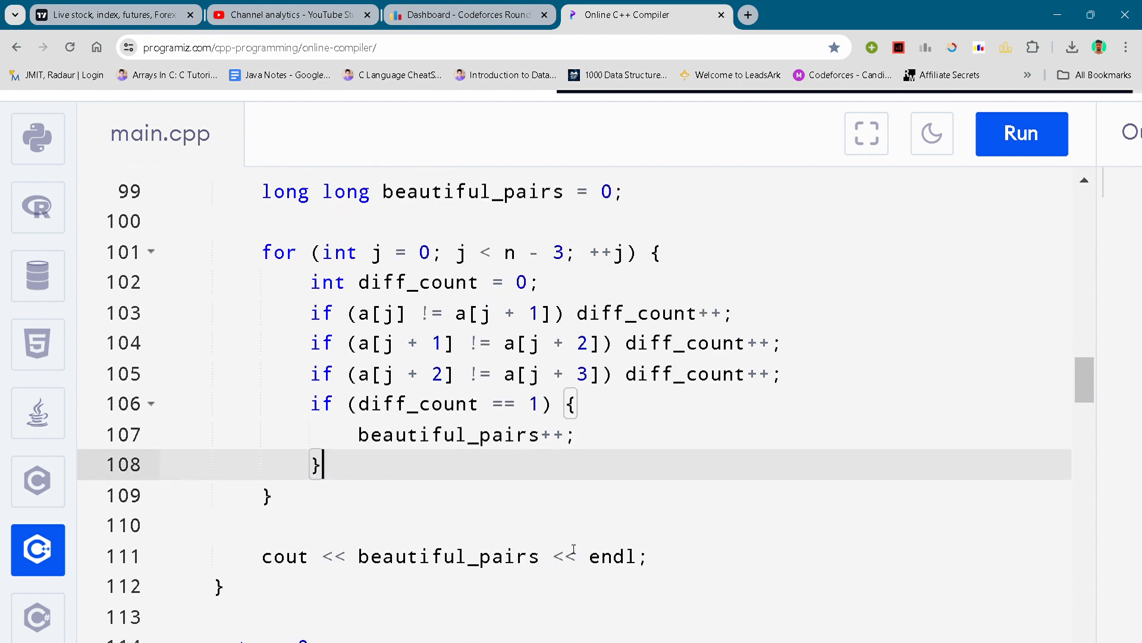
{"action": "left_click", "coordinate": [572, 553]}
{"action": "scroll", "coordinate": [571, 552], "scroll_direction": "down", "scroll_amount": 1}
{"action": "scroll", "coordinate": [572, 551], "scroll_direction": "down", "scroll_amount": 1}
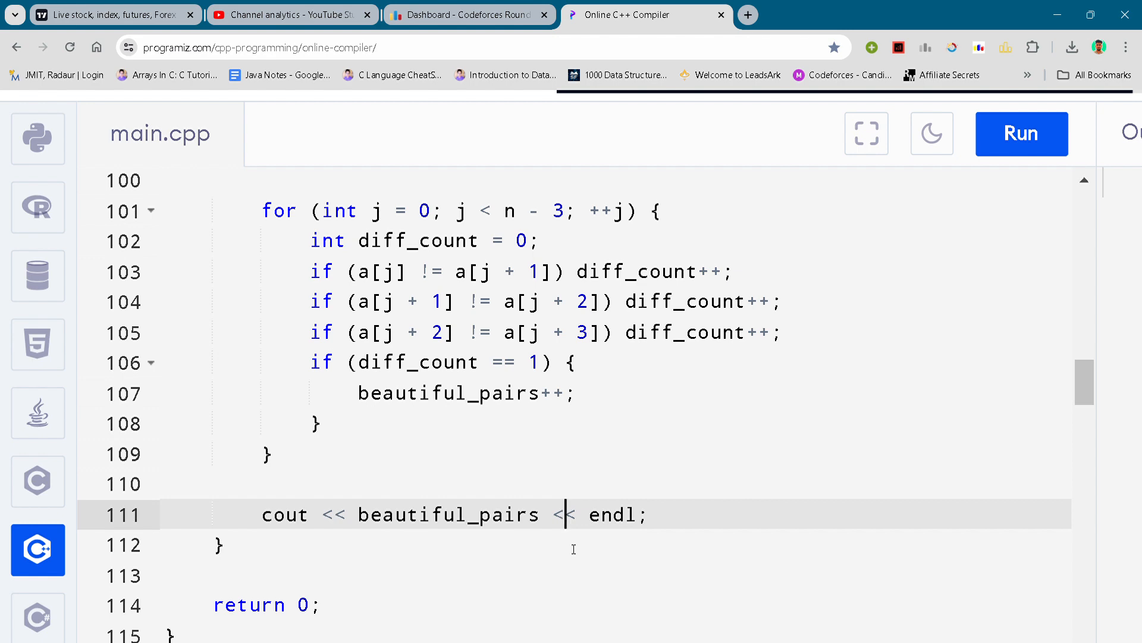
{"action": "scroll", "coordinate": [573, 548], "scroll_direction": "down", "scroll_amount": 1}
{"action": "scroll", "coordinate": [573, 548], "scroll_direction": "down", "scroll_amount": 1}
{"action": "scroll", "coordinate": [573, 548], "scroll_direction": "down", "scroll_amount": 1}
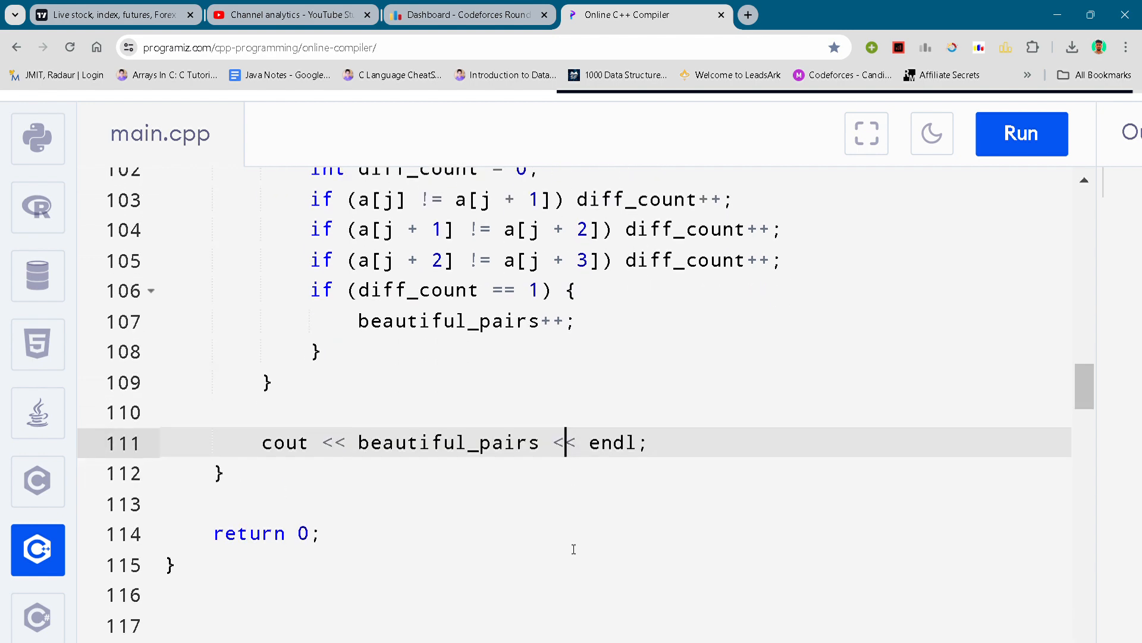
{"action": "scroll", "coordinate": [573, 548], "scroll_direction": "down", "scroll_amount": 1}
{"action": "scroll", "coordinate": [573, 548], "scroll_direction": "up", "scroll_amount": 2}
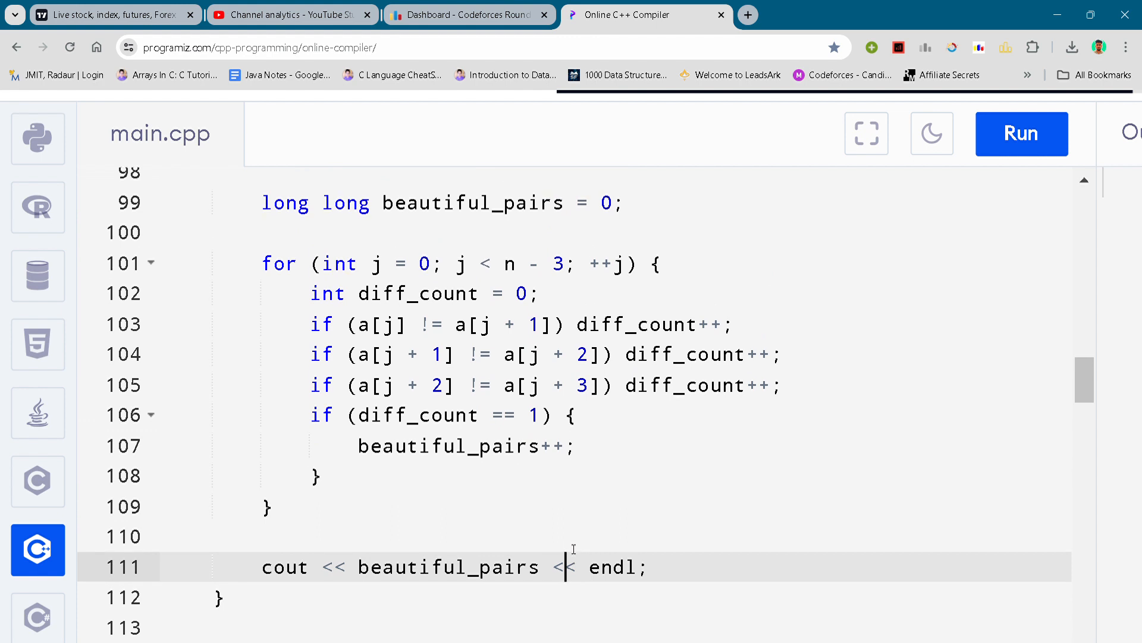
{"action": "scroll", "coordinate": [573, 548], "scroll_direction": "down", "scroll_amount": 2}
{"action": "scroll", "coordinate": [573, 548], "scroll_direction": "down", "scroll_amount": 1}
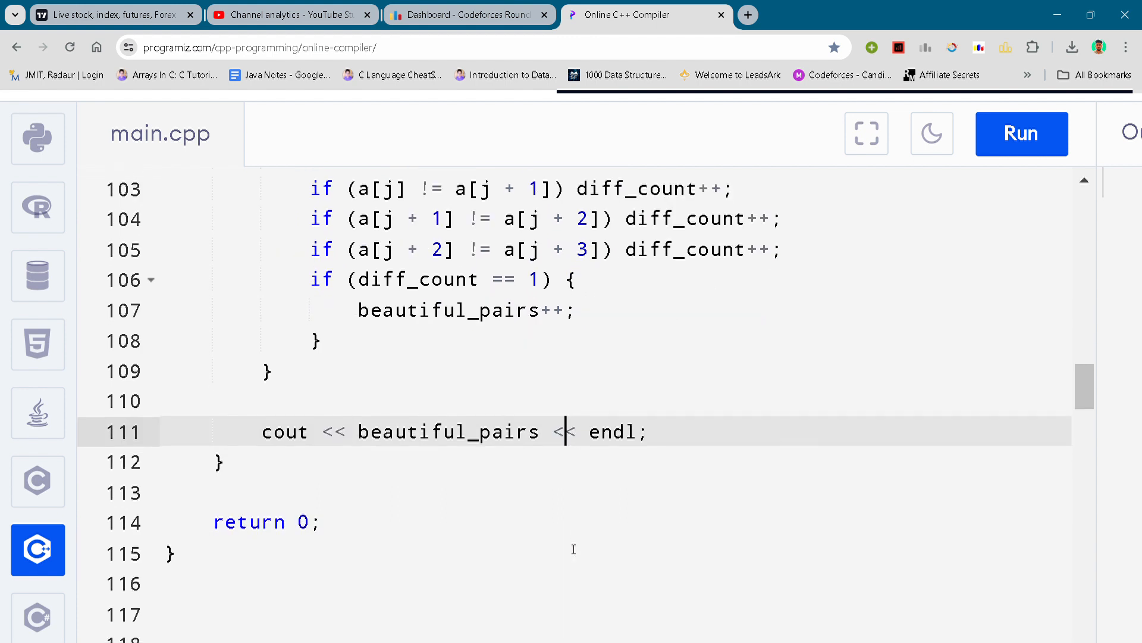
{"action": "scroll", "coordinate": [573, 548], "scroll_direction": "down", "scroll_amount": 1}
{"action": "scroll", "coordinate": [573, 548], "scroll_direction": "down", "scroll_amount": 1}
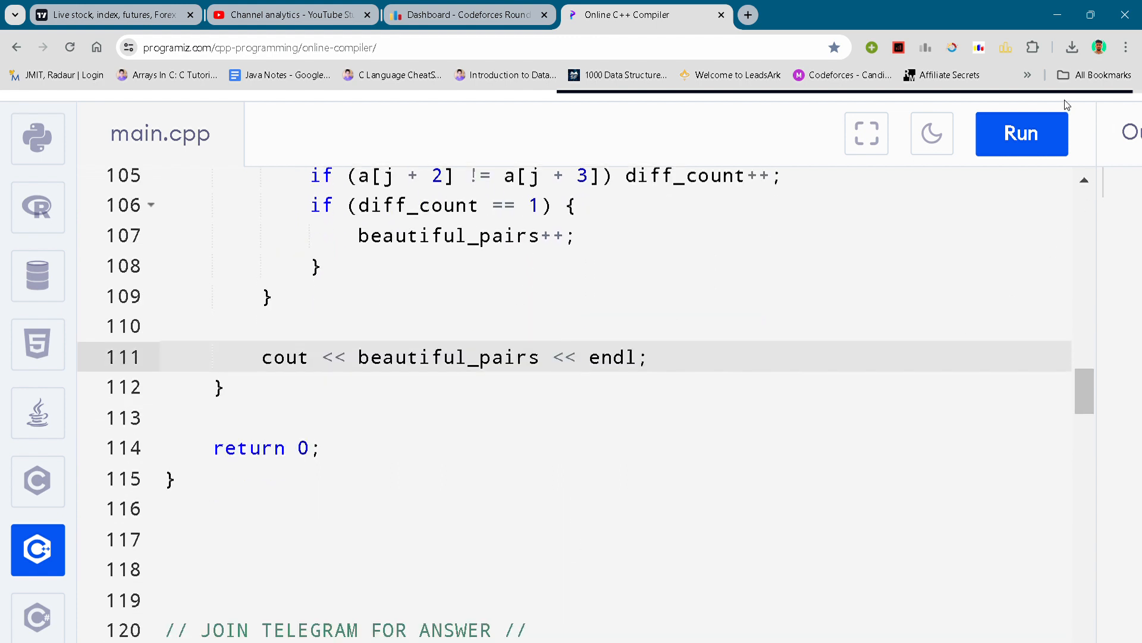